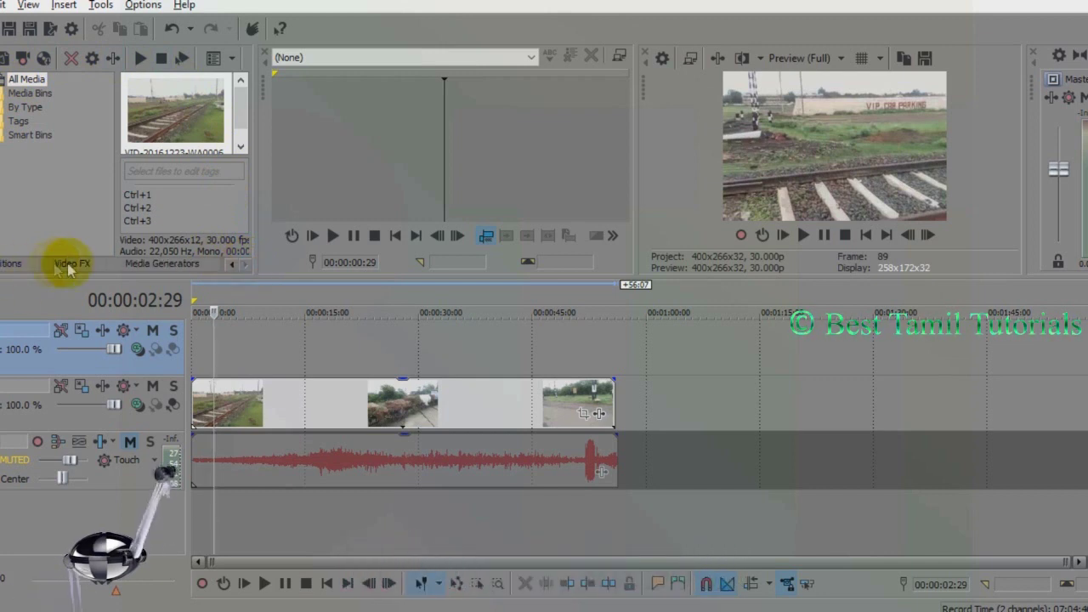
Browse the animated presets of the Titles & Text media generator.
left_click(156, 267)
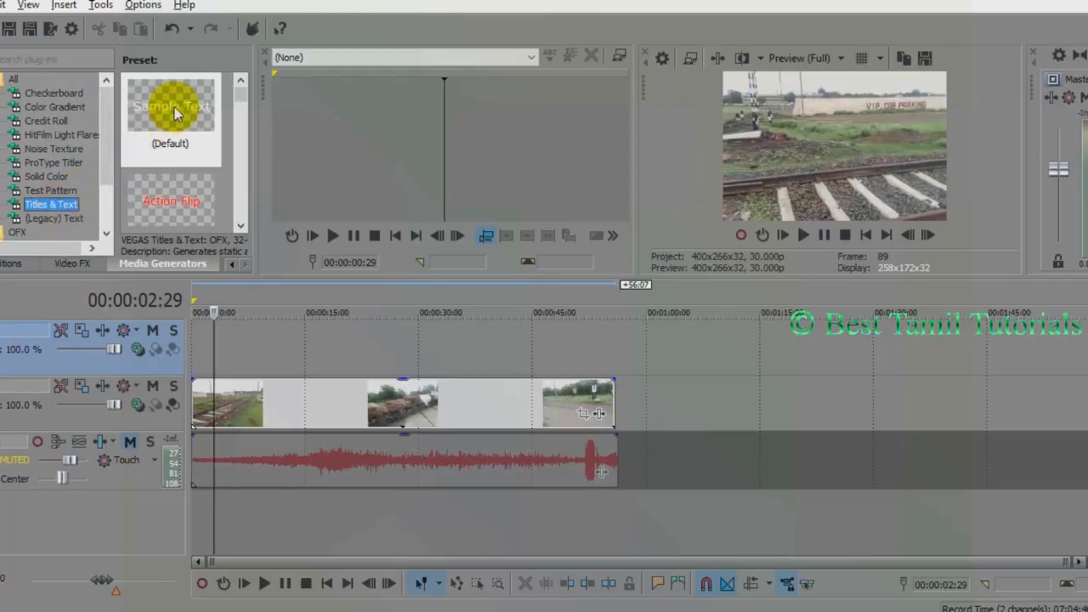
scroll(174, 146, "down", 1)
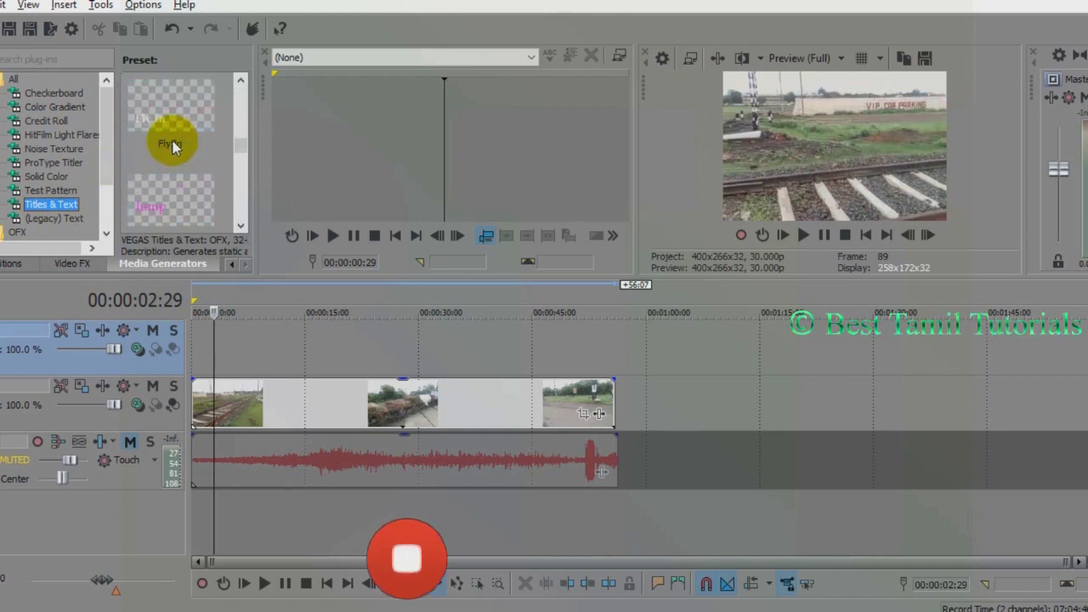
scroll(175, 141, "up", 3)
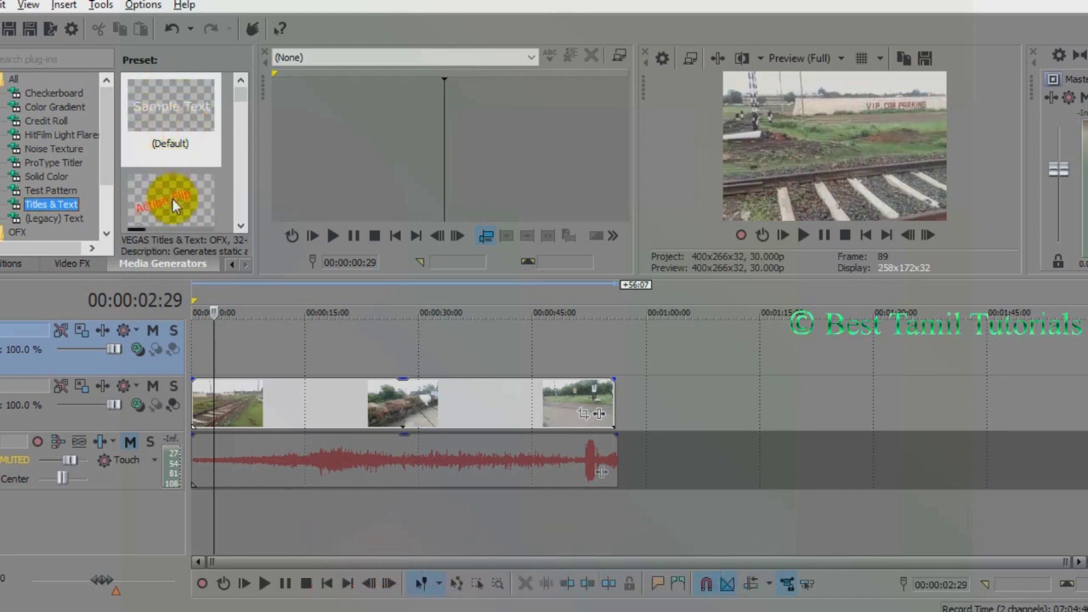
scroll(174, 206, "down", 1)
scroll(175, 204, "down", 1)
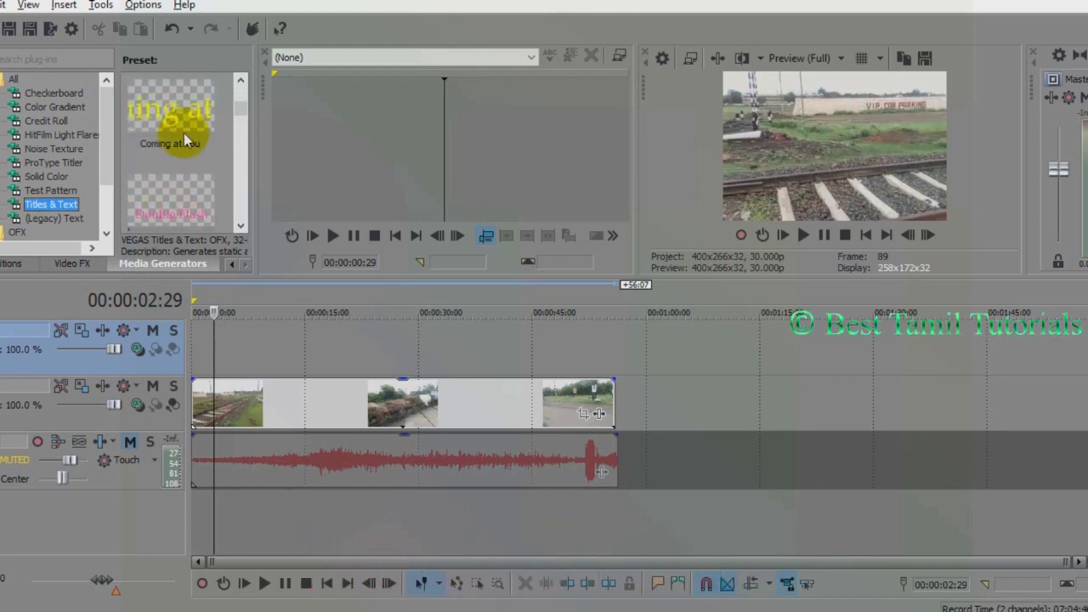
scroll(185, 212, "down", 1)
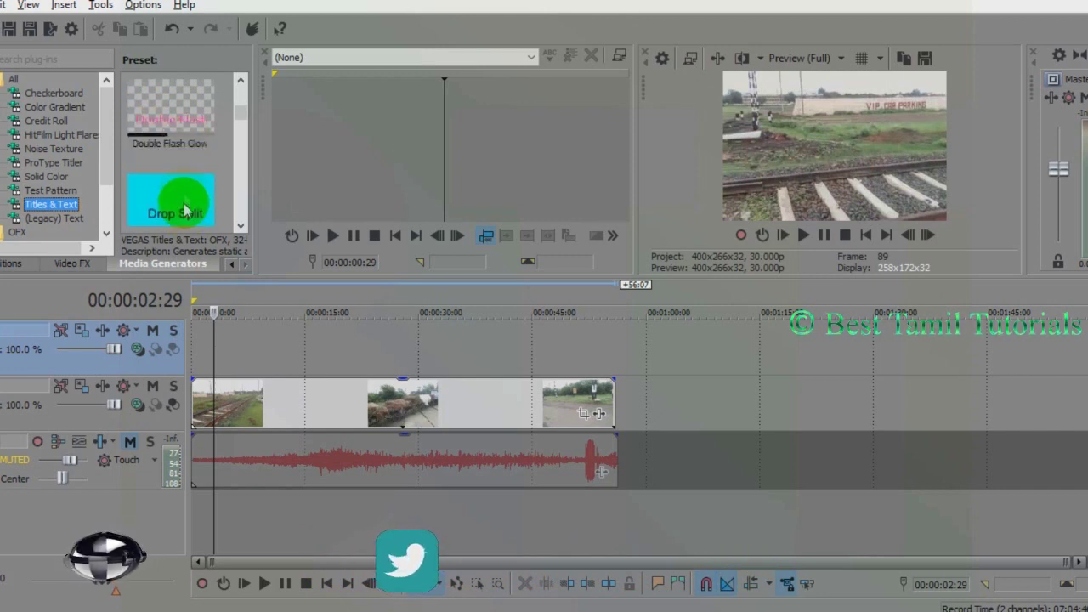
scroll(185, 204, "down", 1)
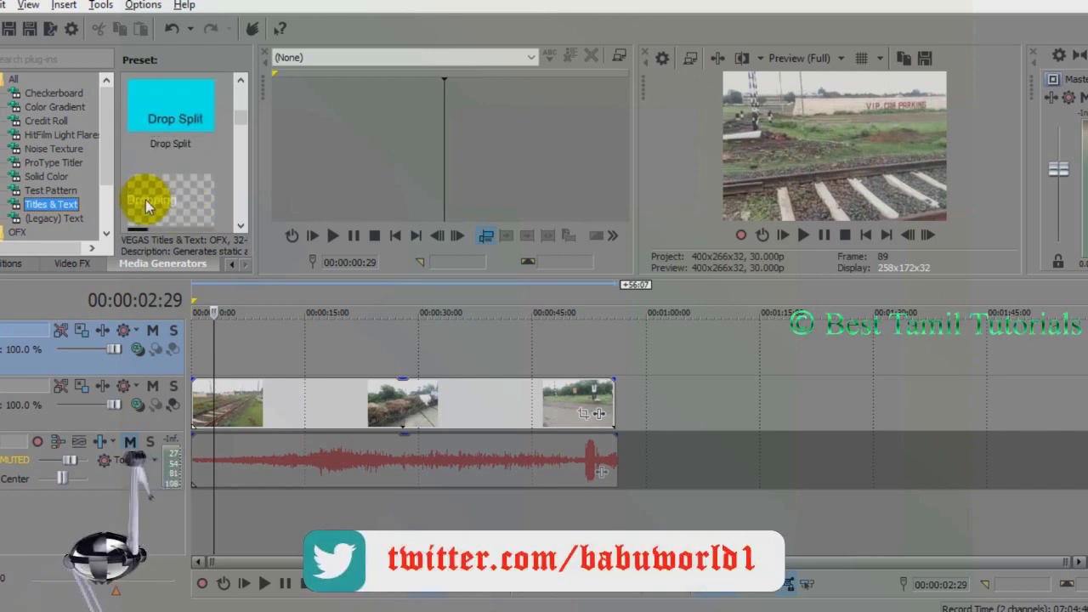
scroll(149, 197, "down", 1)
scroll(172, 200, "up", 7)
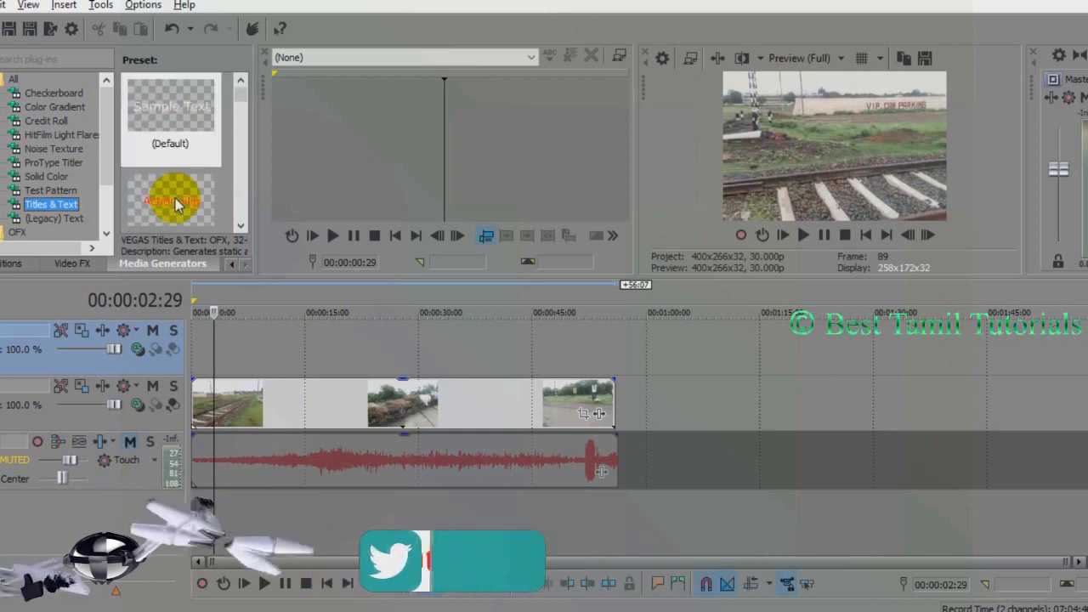
Add the default Titles & Text preset to the start of the empty upper video track.
left_click(172, 151)
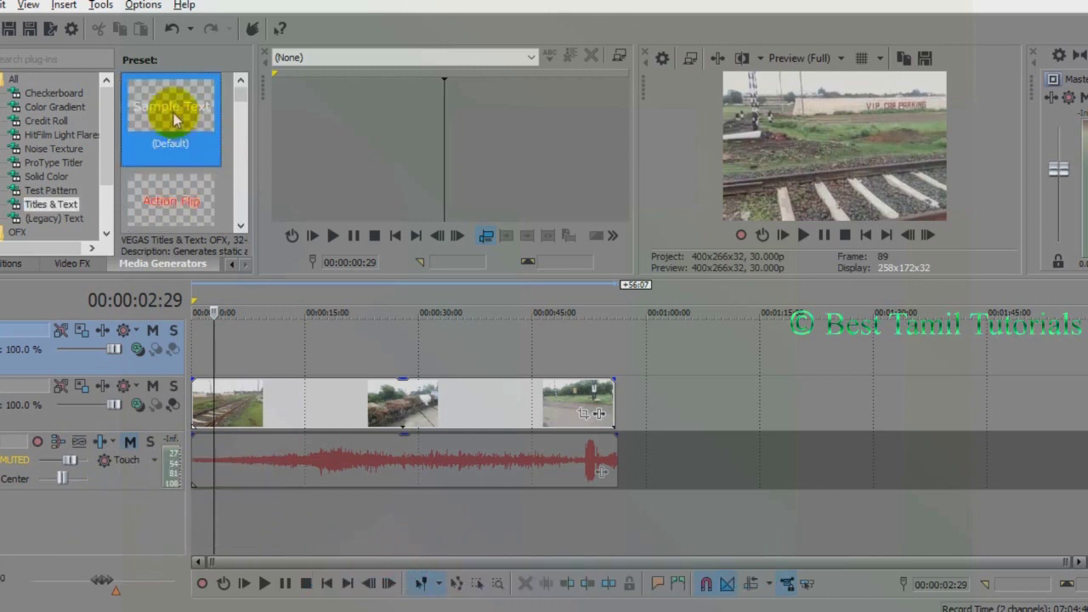
left_click_drag(173, 103, 201, 335)
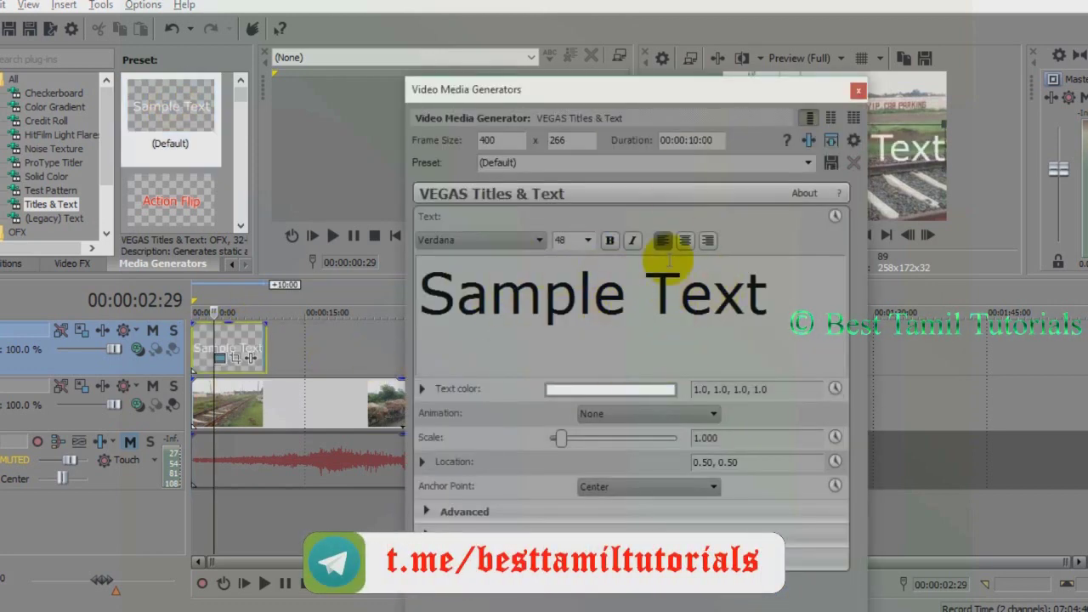
left_click_drag(694, 99, 505, 70)
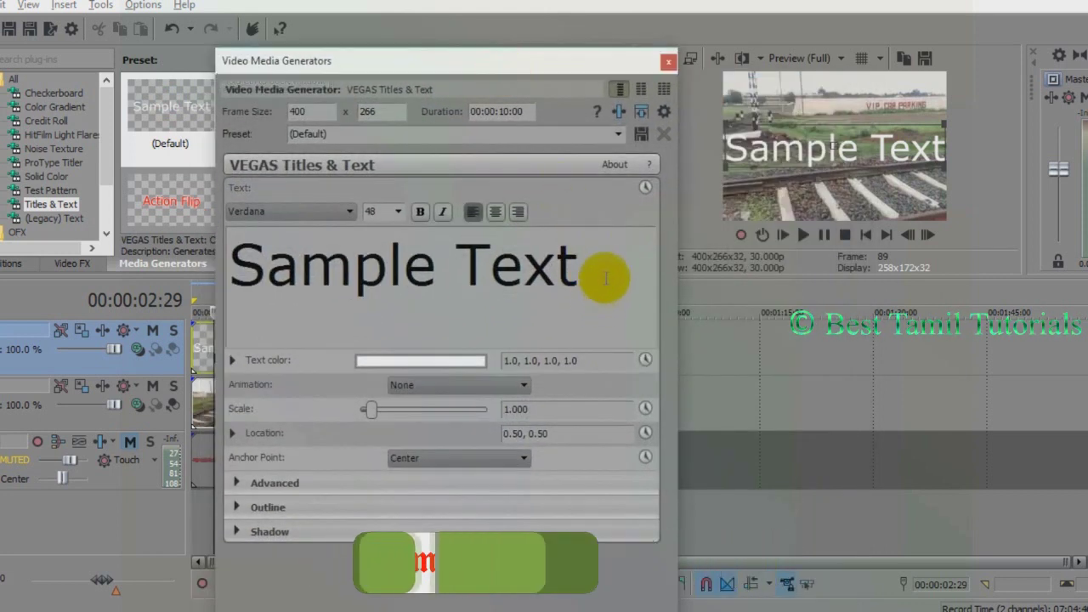
Replace the sample title text with "BEST TAMIL TUTORIALS".
left_click_drag(602, 279, 254, 272)
type("b")
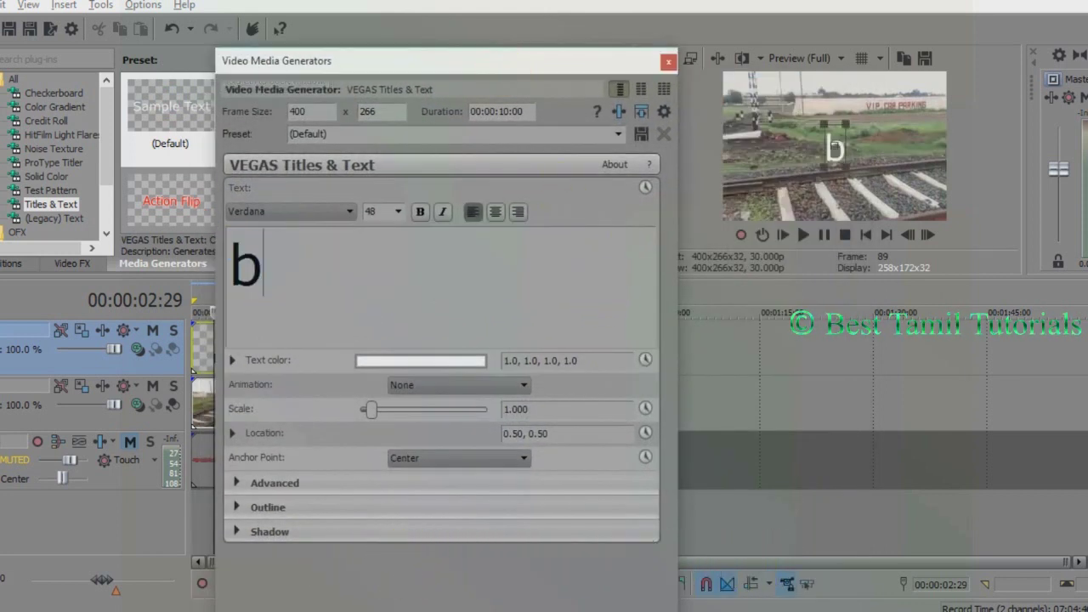
type("EST ")
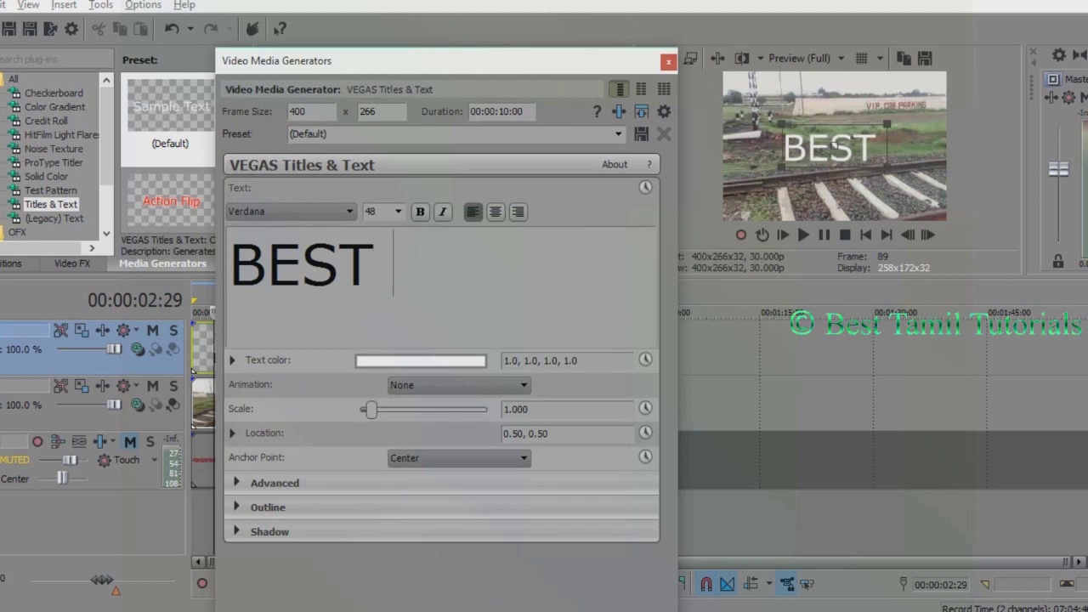
type("TAMIL ")
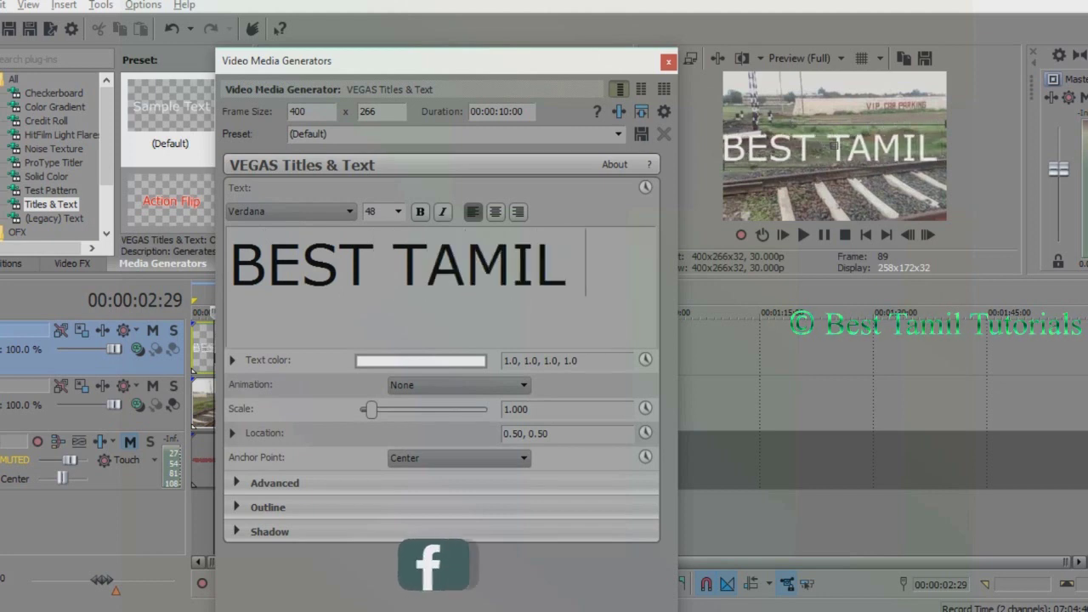
type("TUTORILAS")
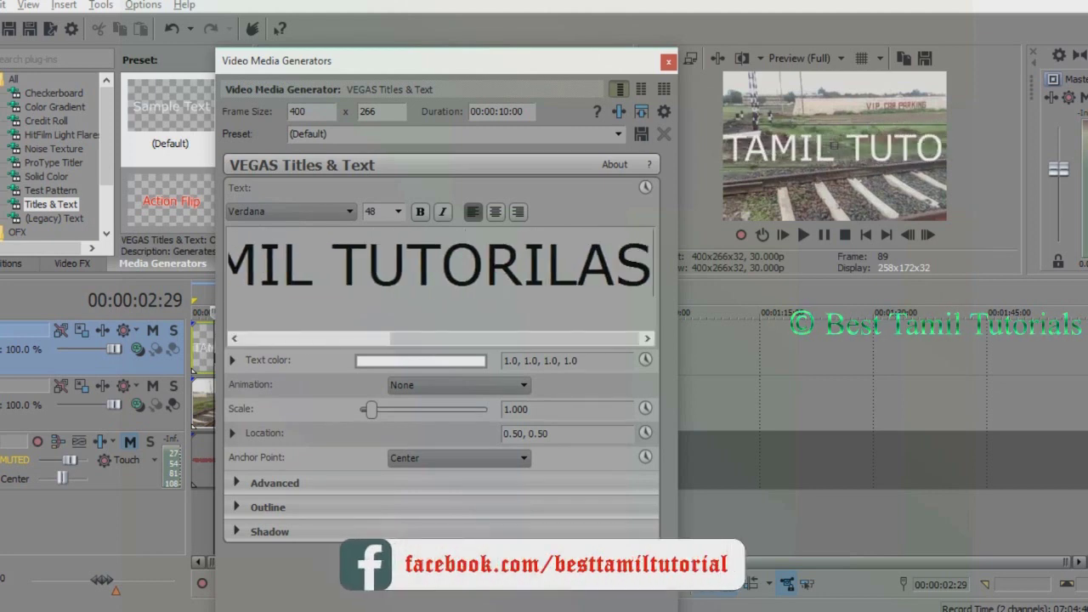
left_click(549, 274)
type("A")
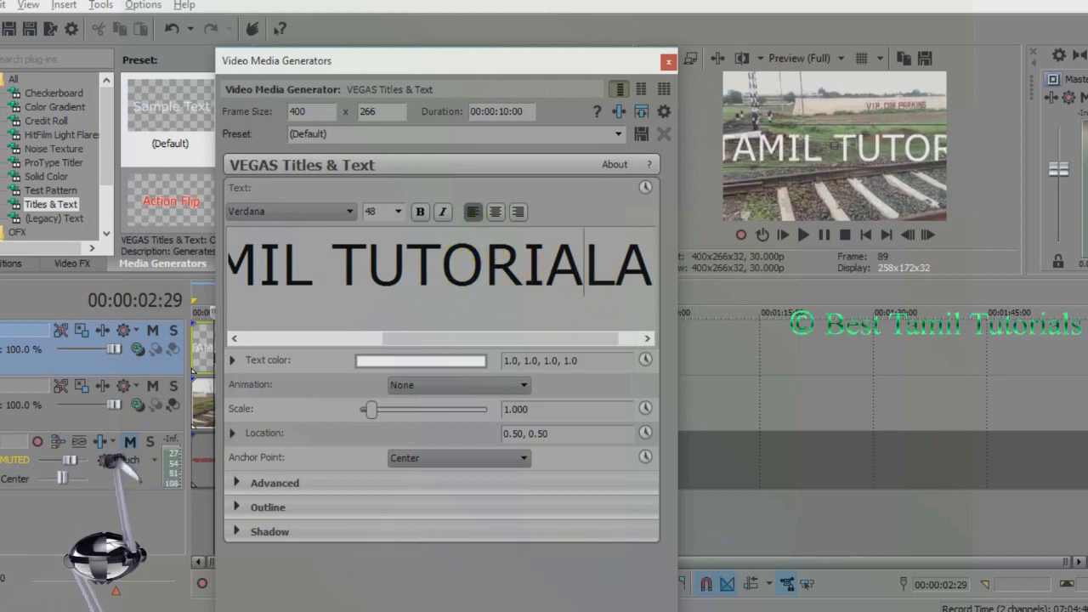
key("BackSpace")
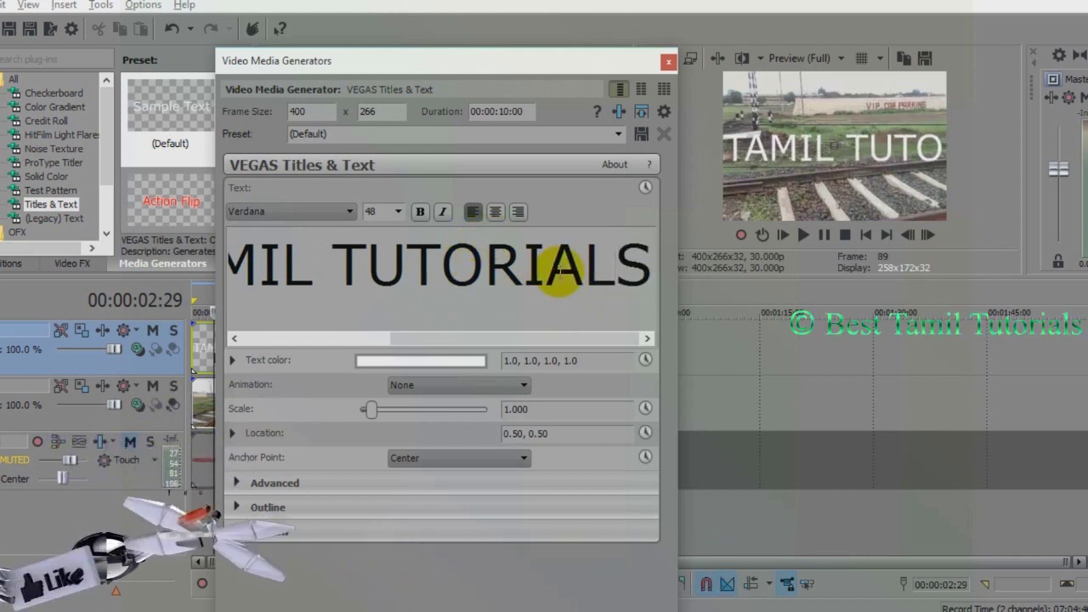
Format the whole title text at font size 22, bold, italic and center-aligned.
key("ctrl+a")
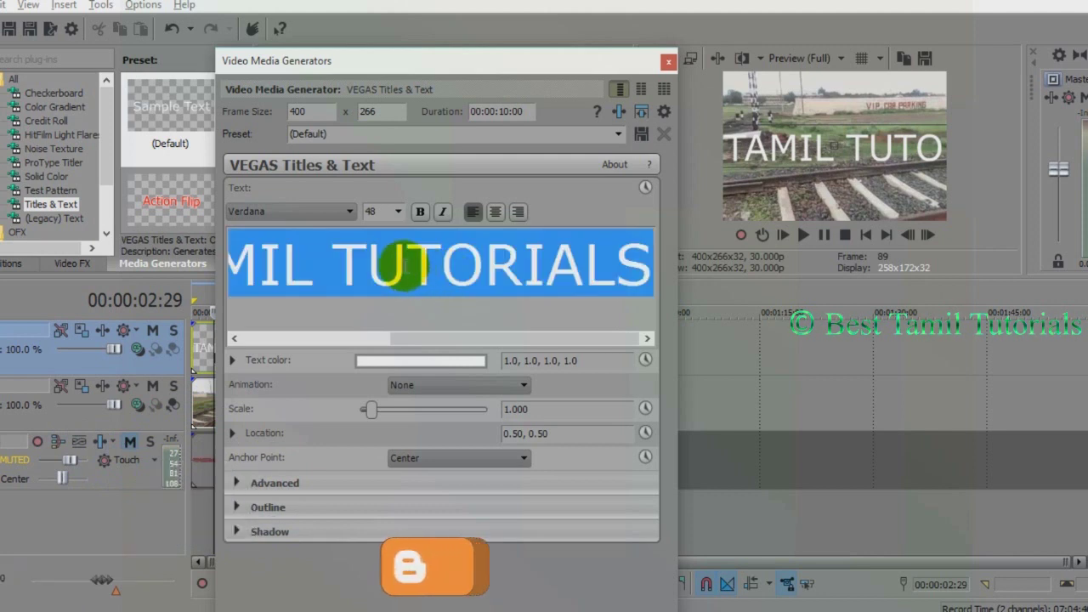
left_click(398, 212)
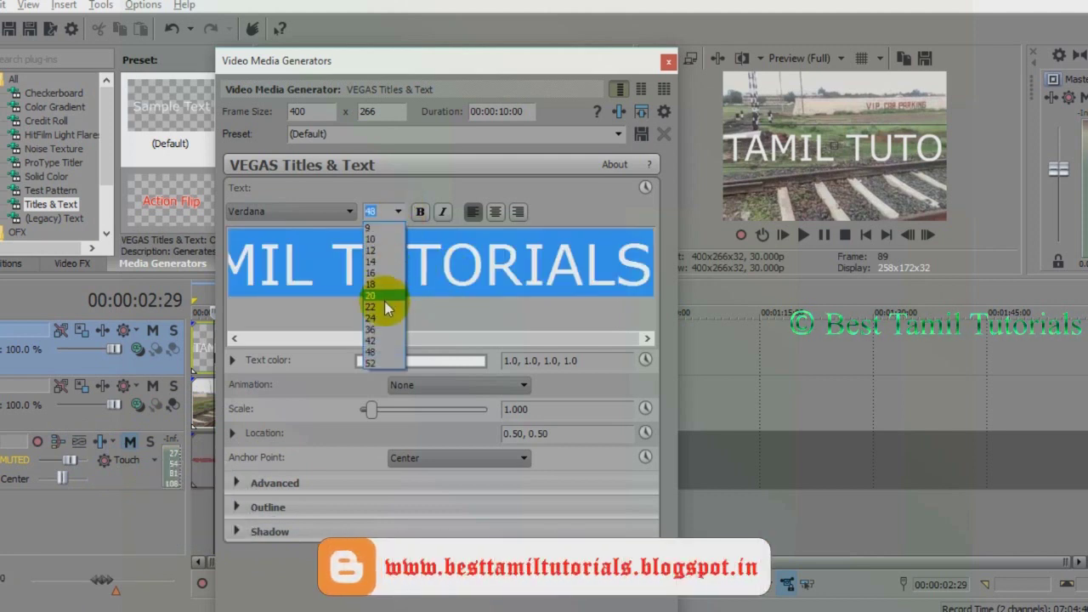
left_click(371, 307)
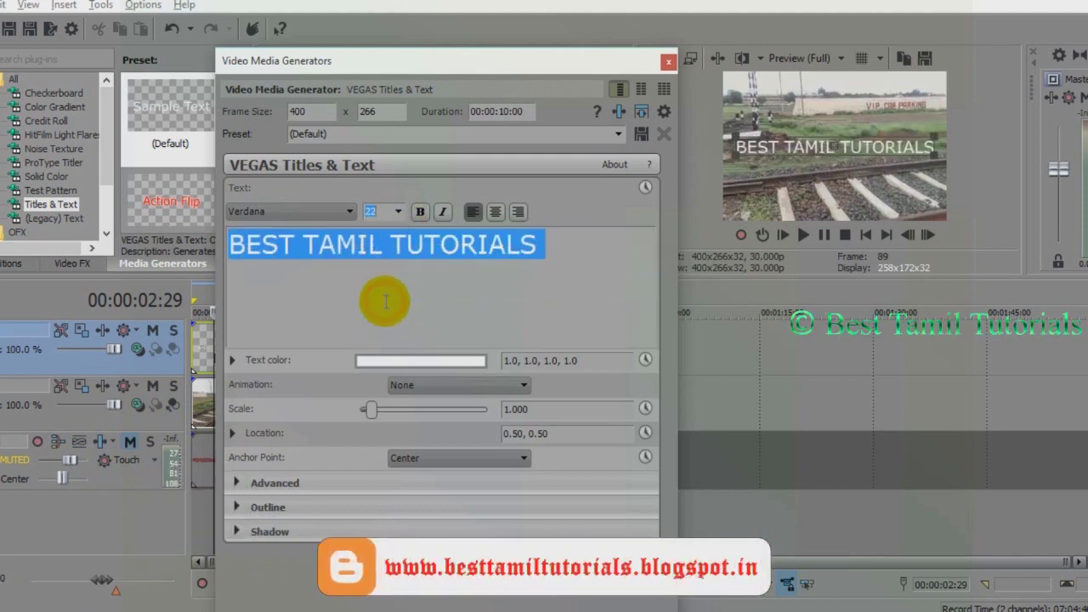
left_click(398, 212)
left_click(379, 307)
left_click(419, 212)
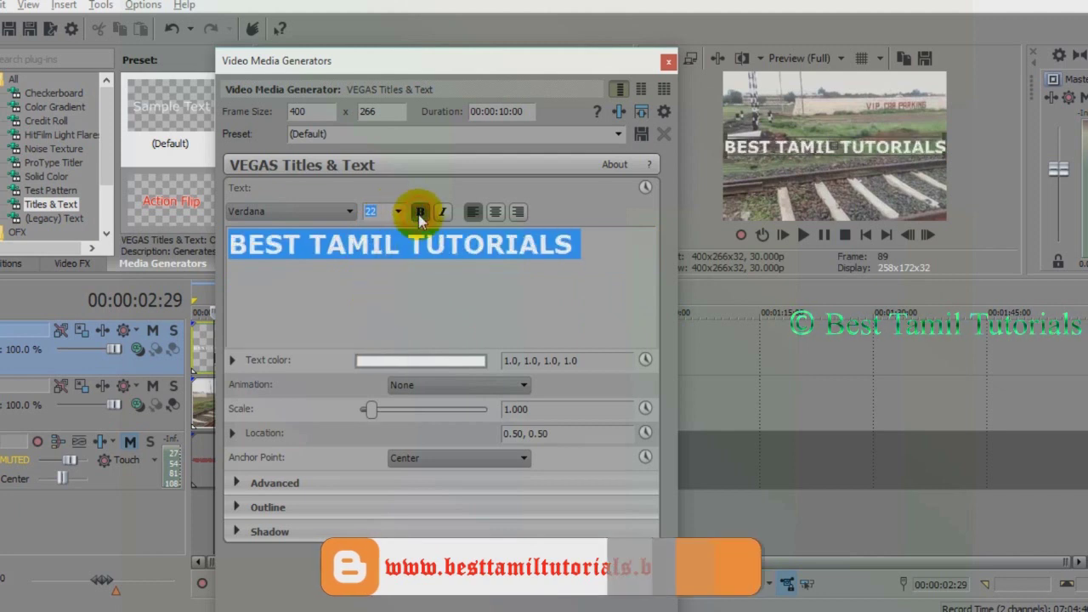
left_click(441, 212)
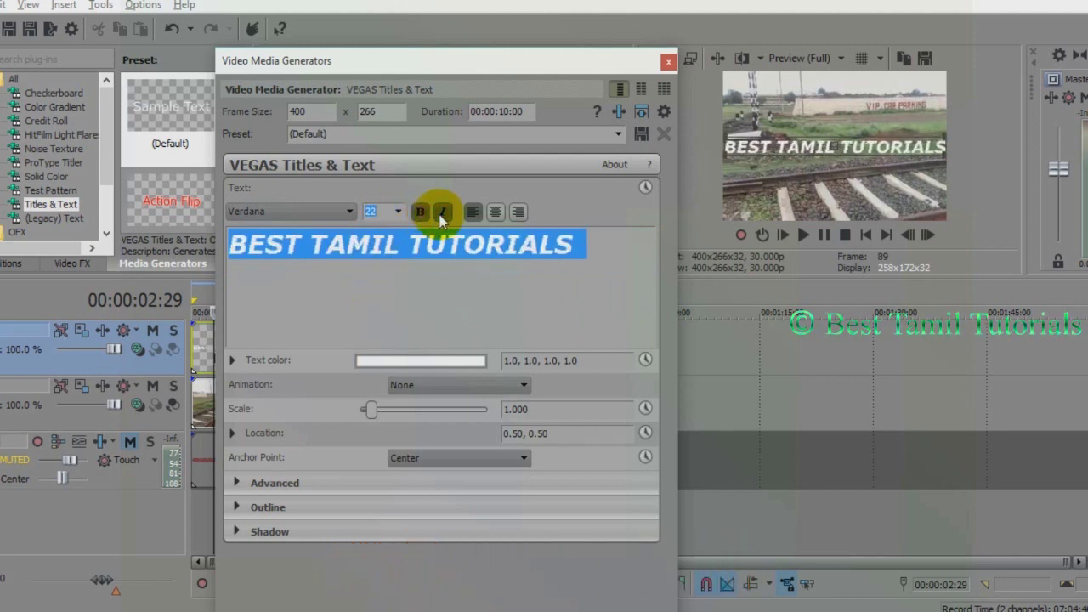
left_click(496, 213)
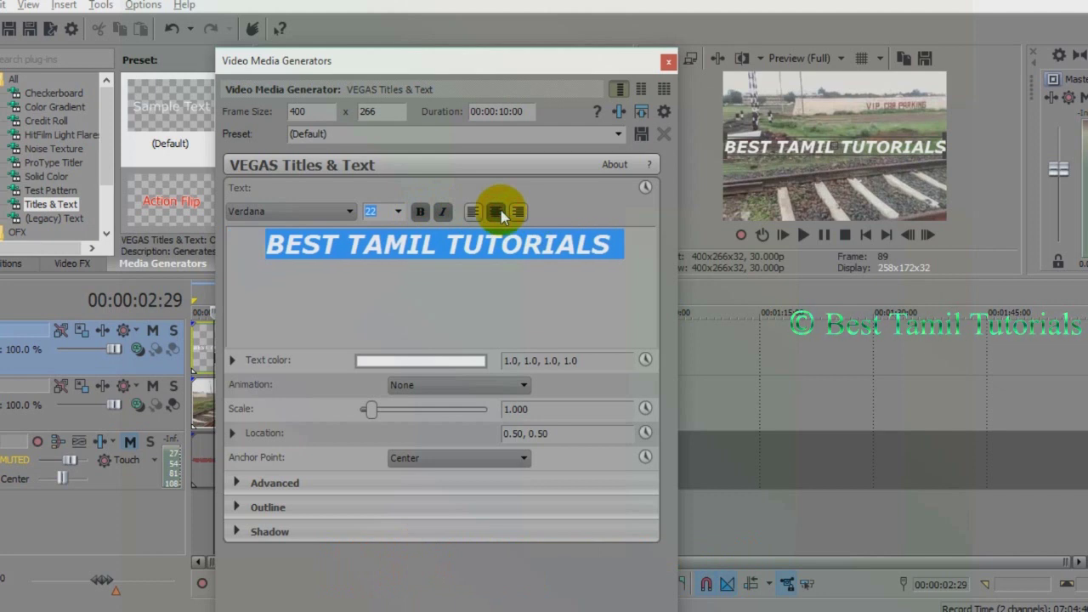
Move the title to the bottom of the frame at location 0.50, 0.07 and extend its event to the end of the video clip.
left_click(830, 147)
left_click_drag(832, 152, 828, 211)
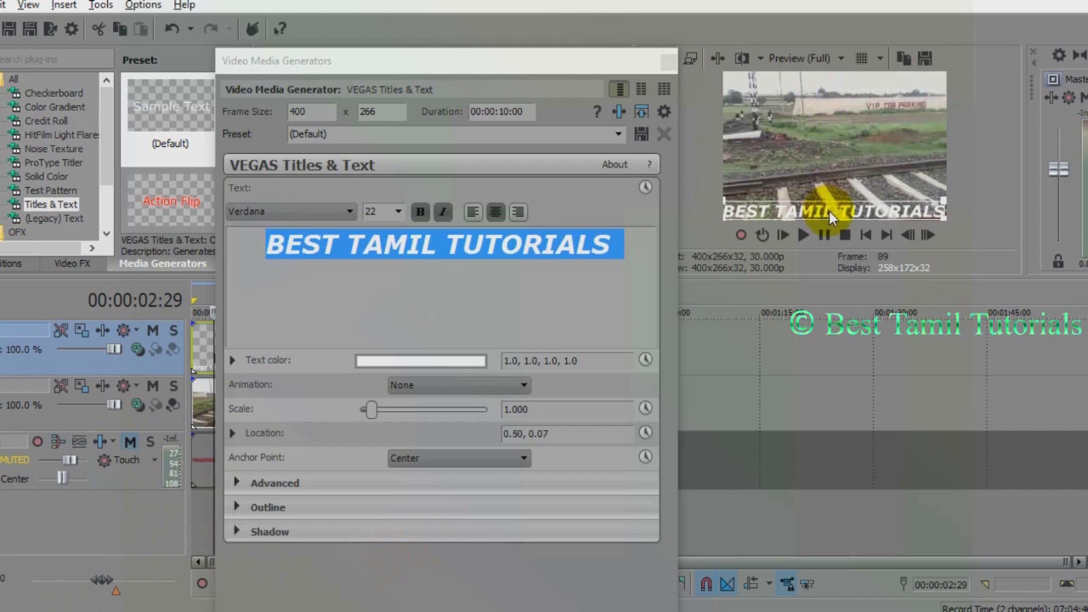
left_click(669, 63)
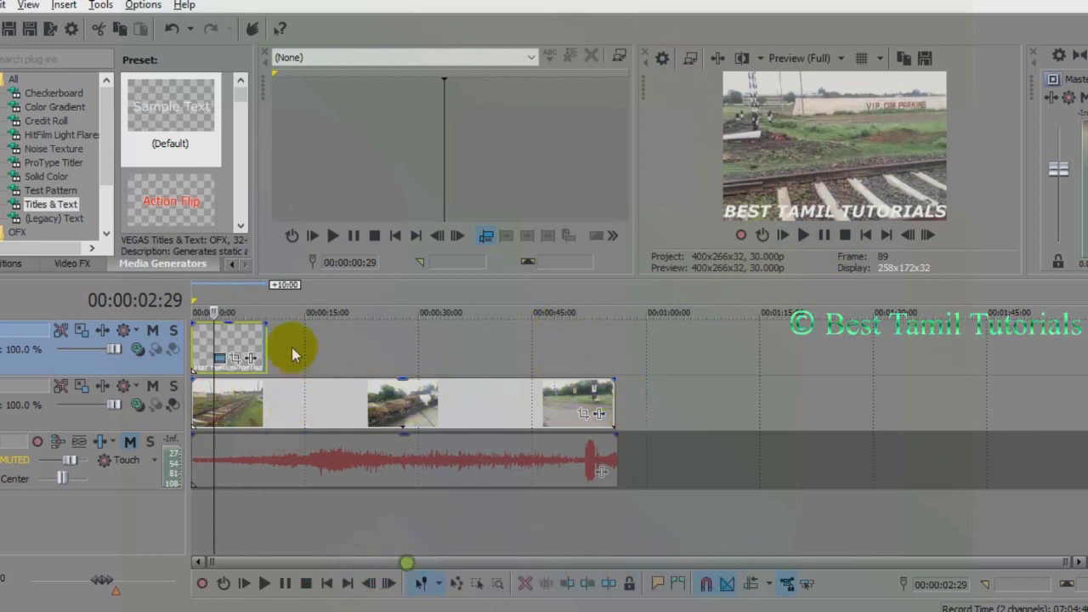
left_click_drag(264, 341, 615, 340)
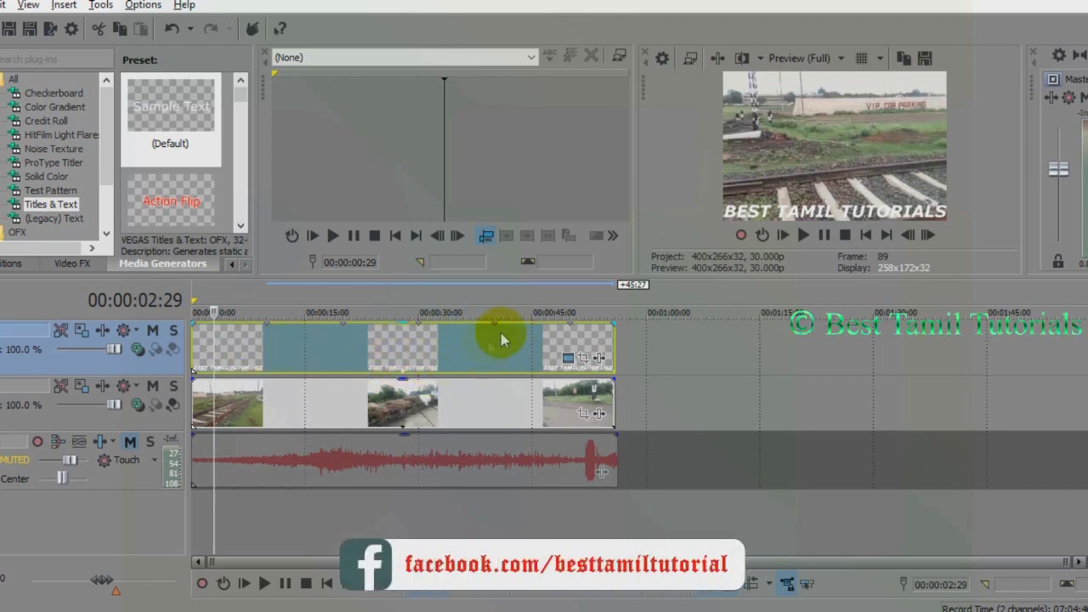
In the title's Event Pan/Crop, shift the frame horizontally at the first keyframe to an X center of about -198.7.
left_click(586, 361)
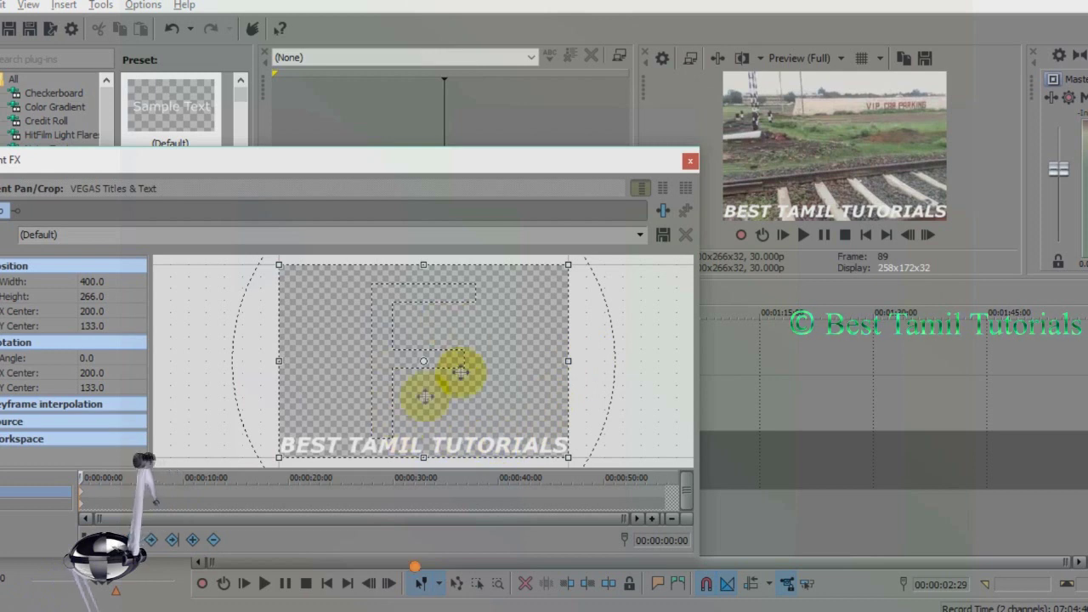
left_click(295, 382)
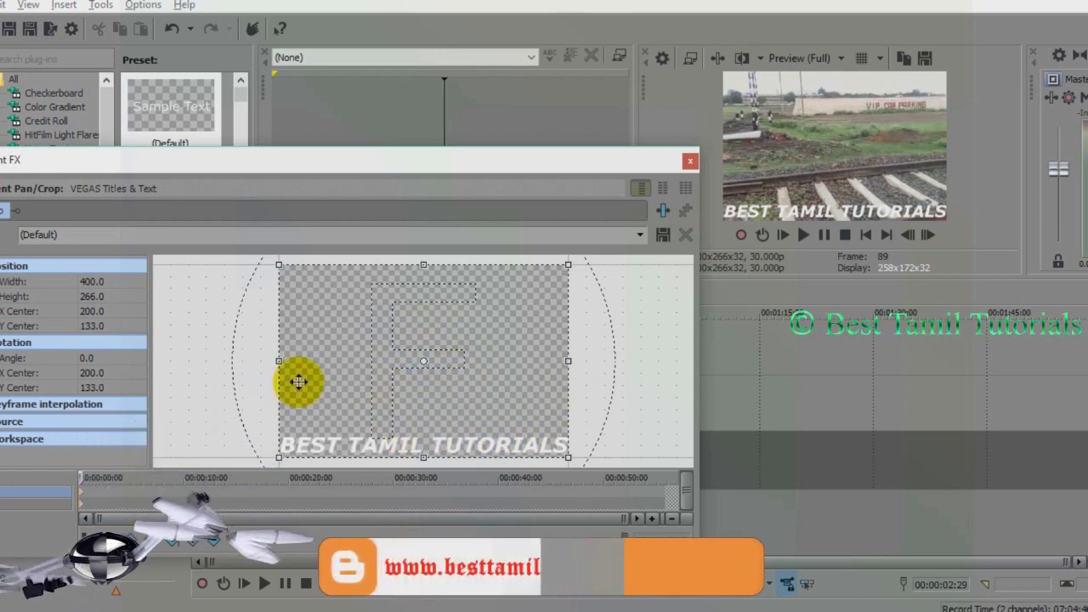
left_click(83, 497)
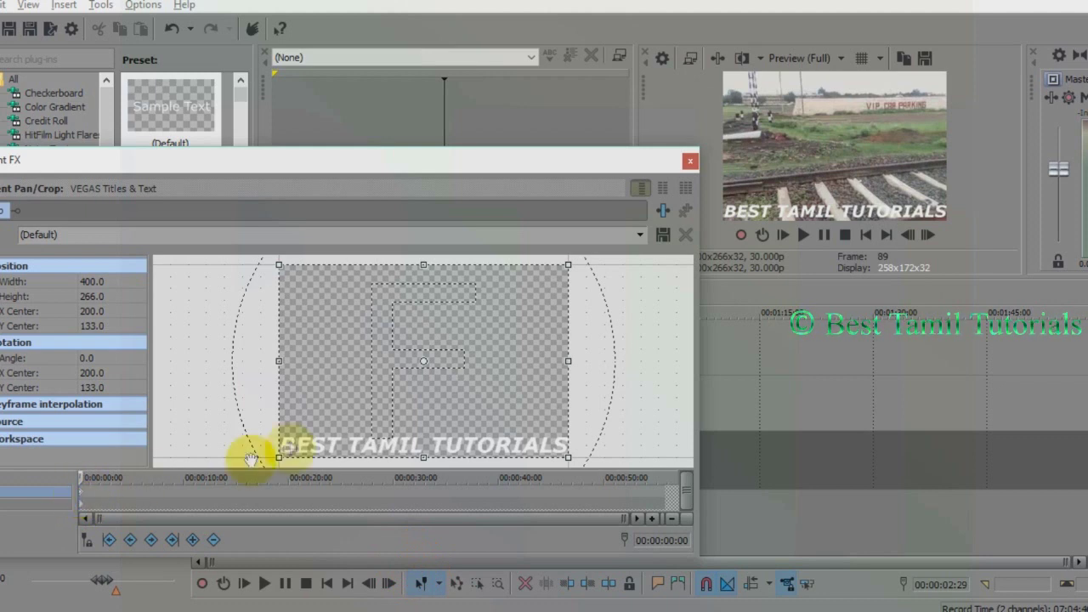
left_click_drag(371, 395, 328, 442)
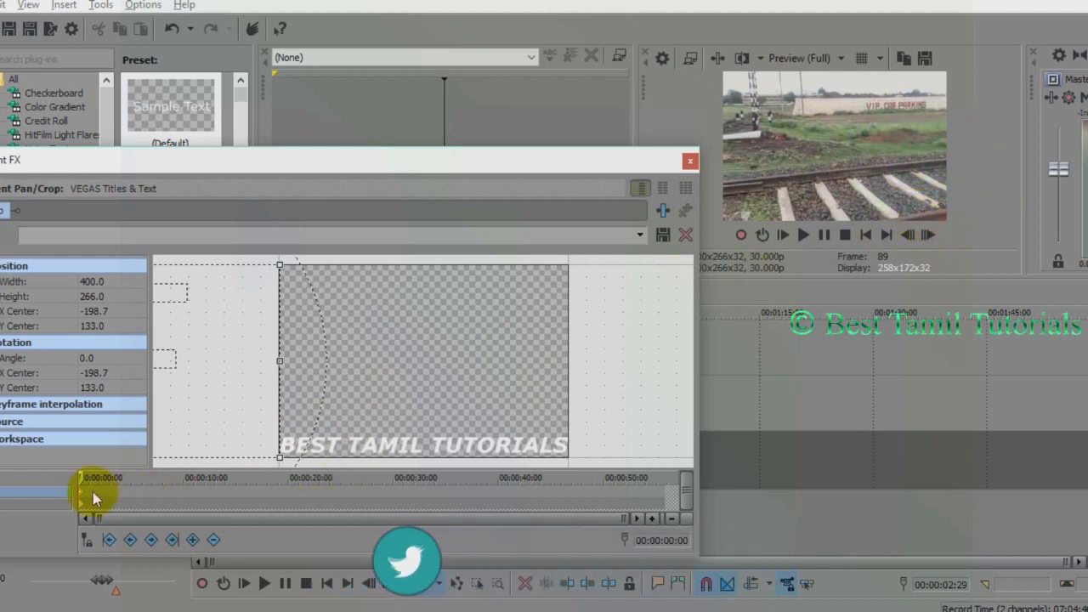
Add a pan/crop keyframe at 00:00:55:00 with the frame shifted horizontally to an X center of about 605.9.
left_click(656, 492)
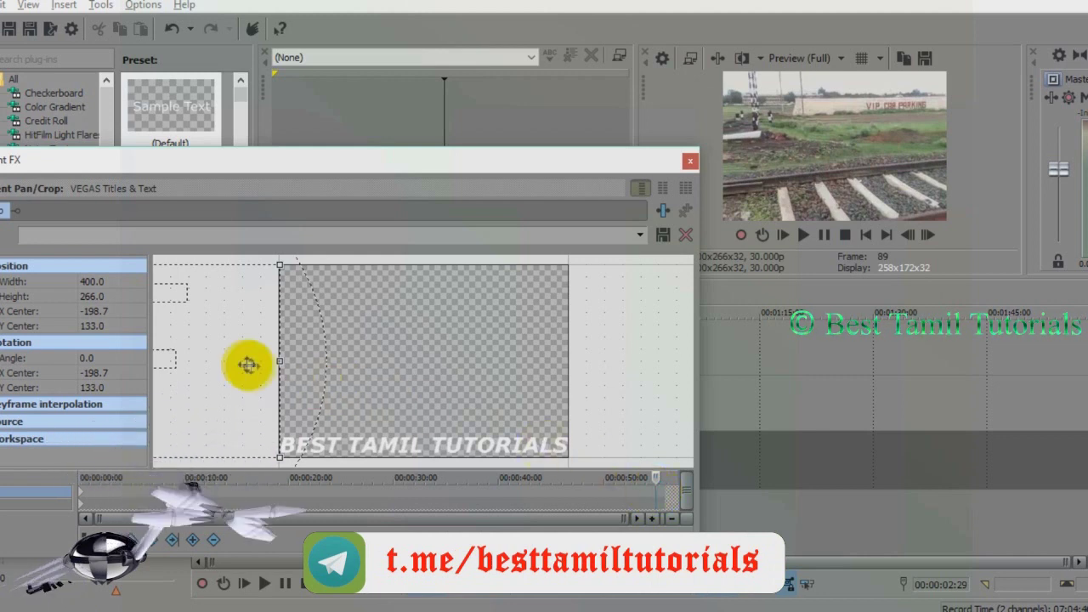
left_click_drag(230, 365, 233, 363)
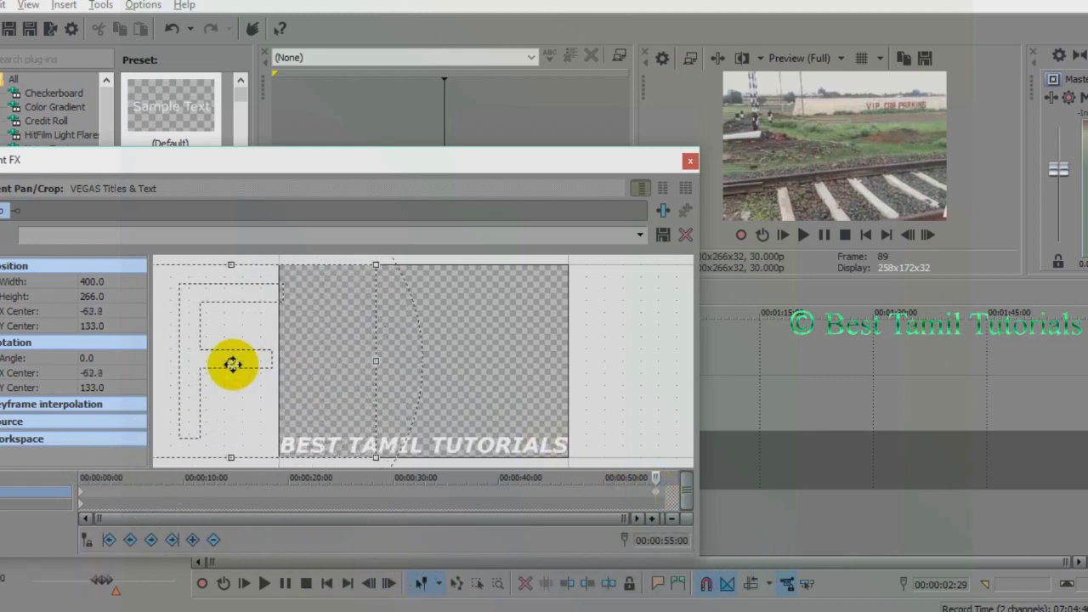
left_click_drag(233, 364, 528, 430)
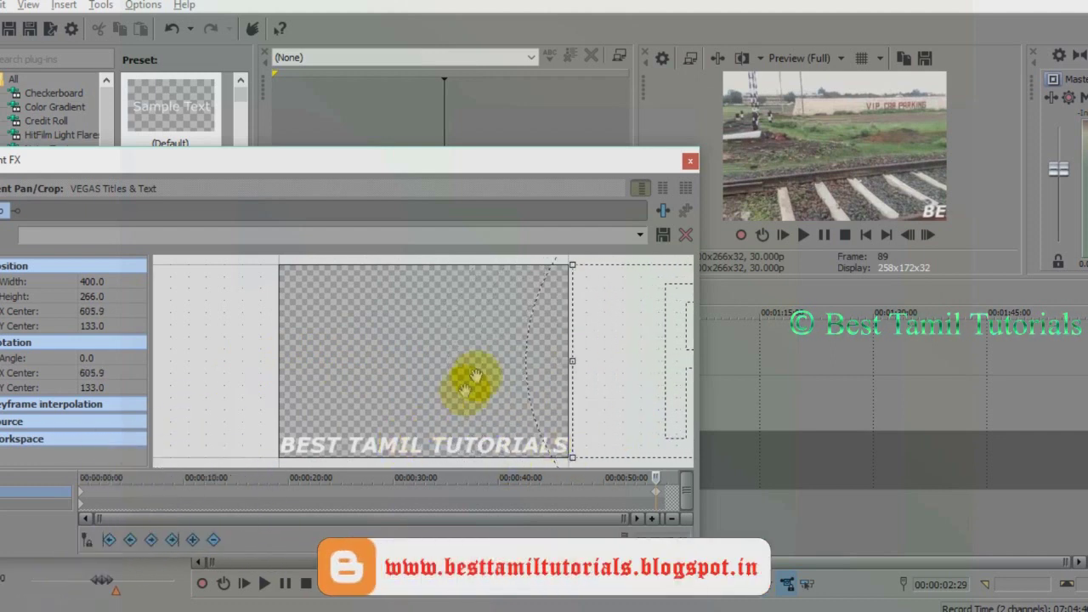
left_click(690, 161)
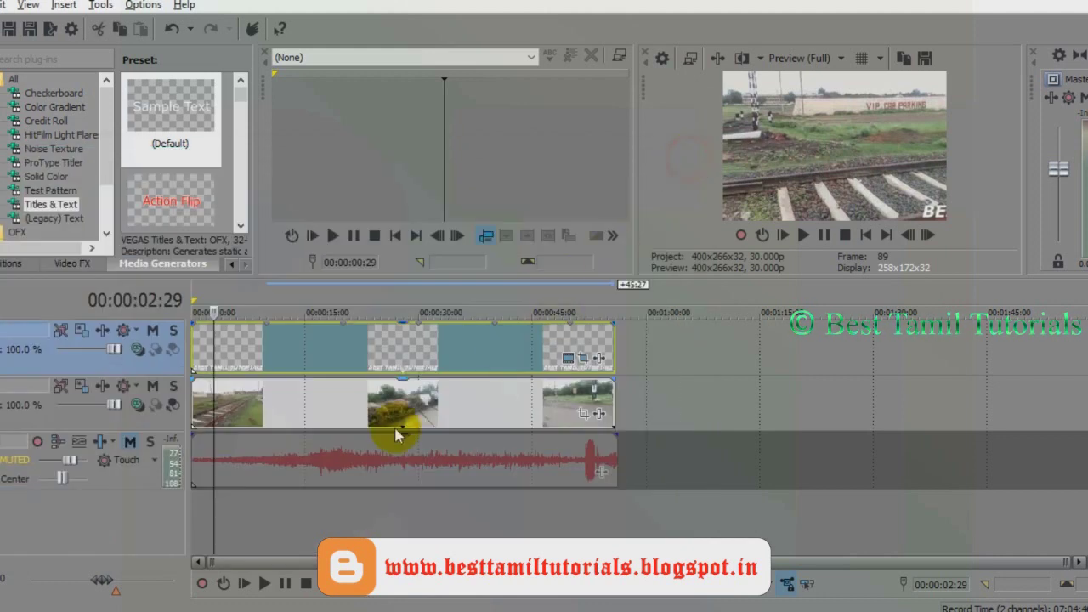
Time-stretch the title event down to about 20 seconds and preview its scrolling speed from the start.
left_click(195, 316)
key("space")
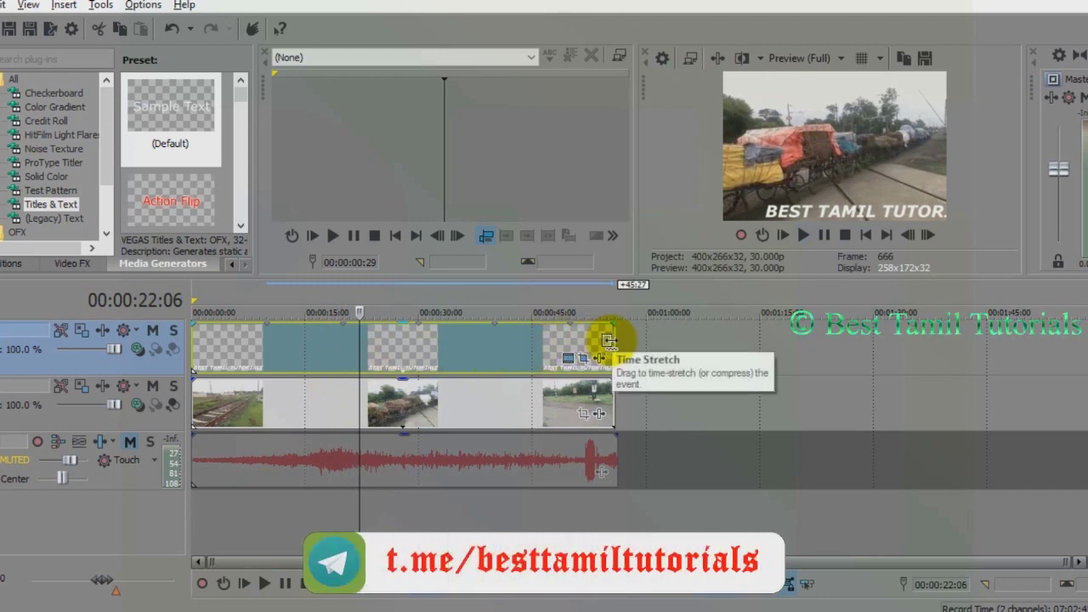
left_click_drag(609, 341, 343, 342)
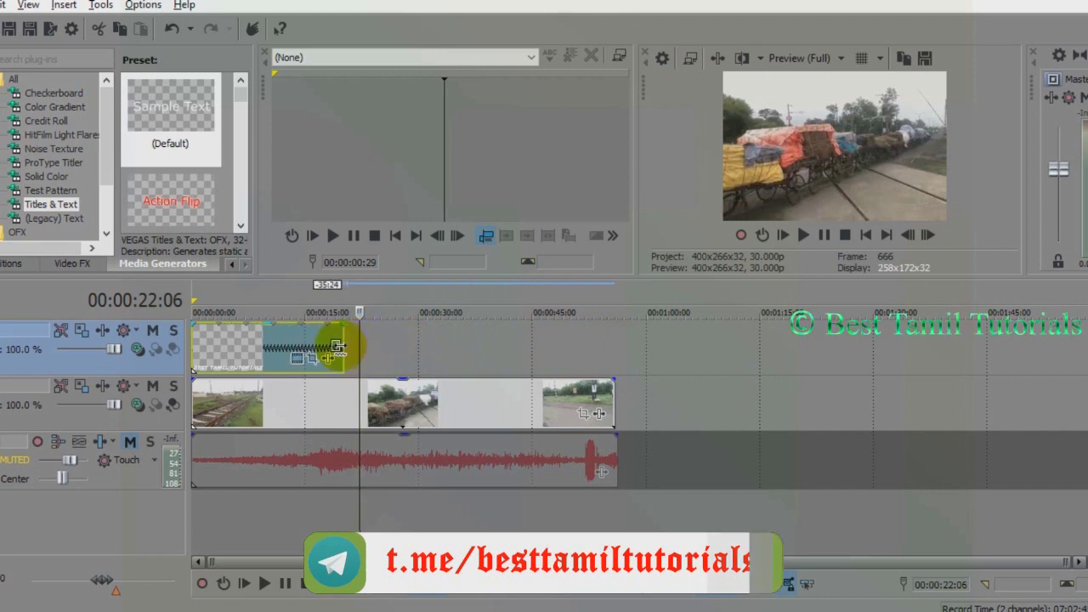
key("ctrl+Home")
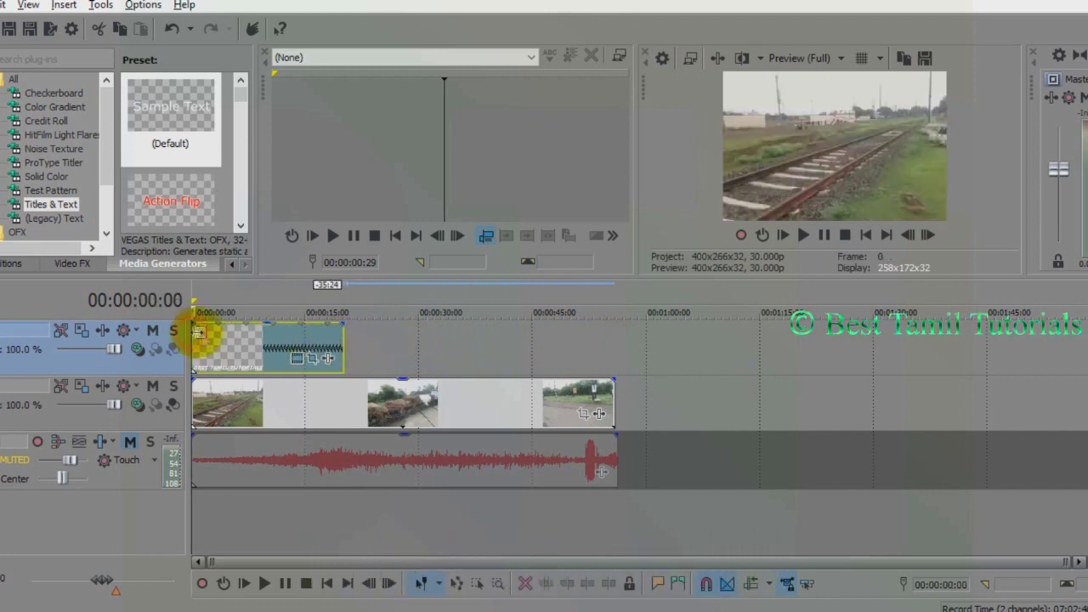
key("space")
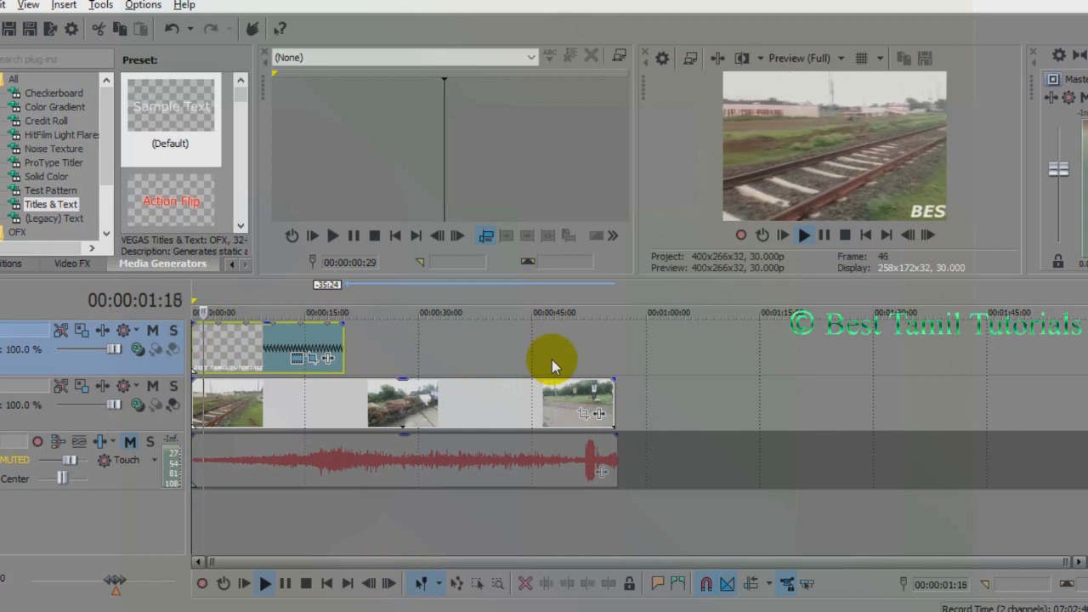
key("space")
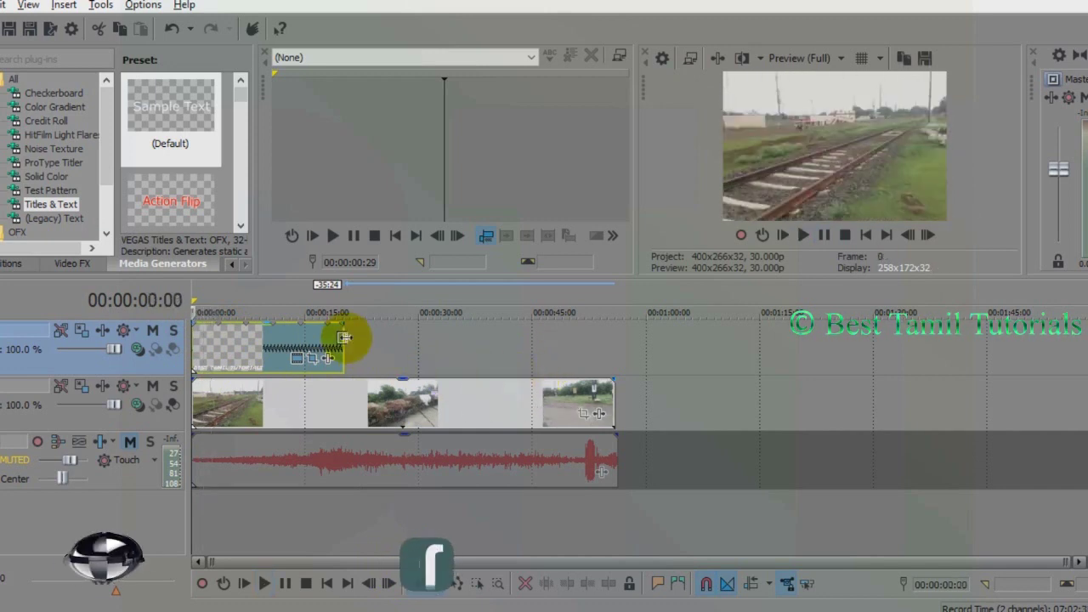
Time-stretch the title event to about 14 seconds and play the scrolling title from the start.
left_click_drag(344, 343, 297, 347)
key("space")
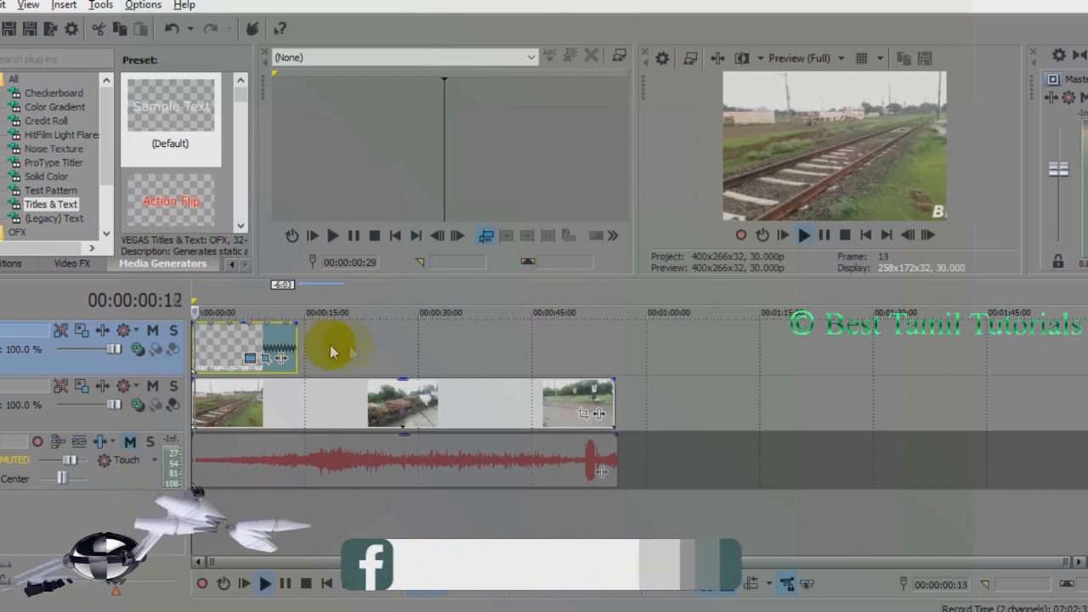
scroll(334, 394, "up", 1)
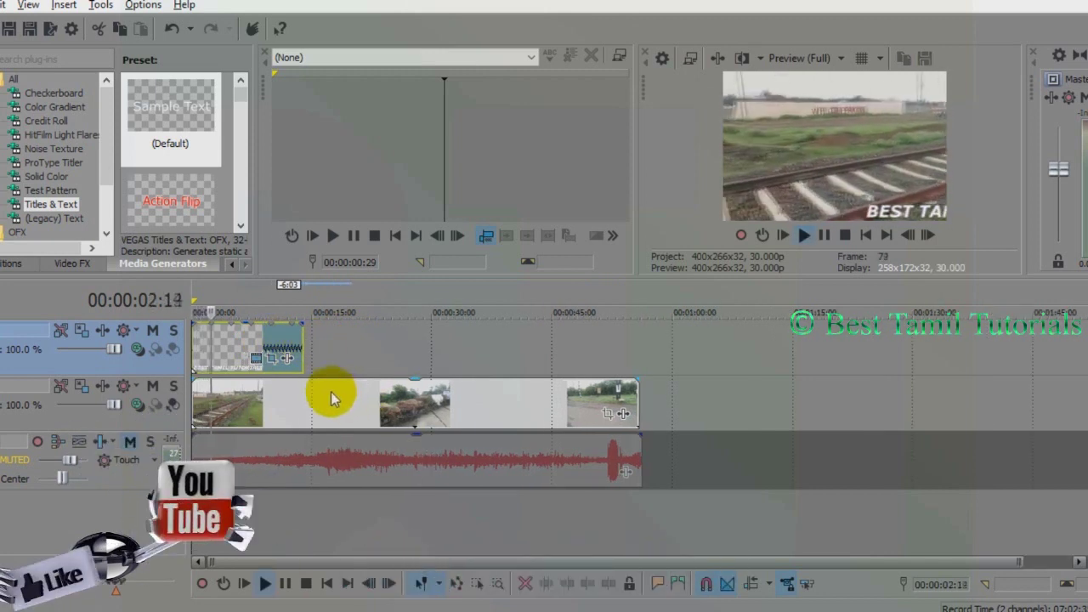